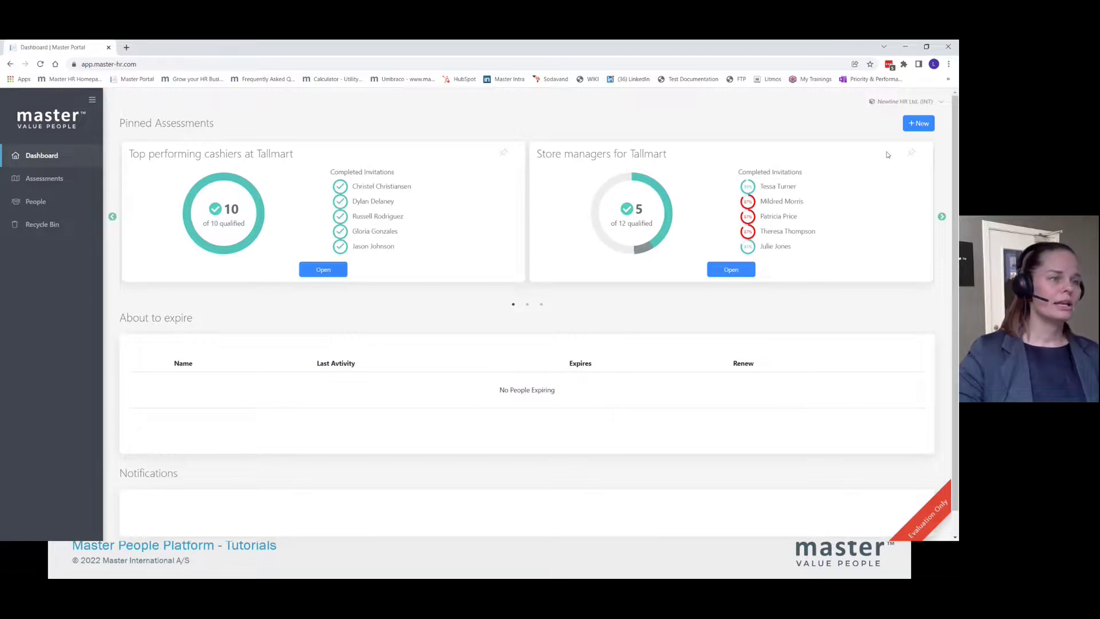
Create a new assessment named 'Sales Rep' with the ACE and OPTO tests.
left_click(921, 125)
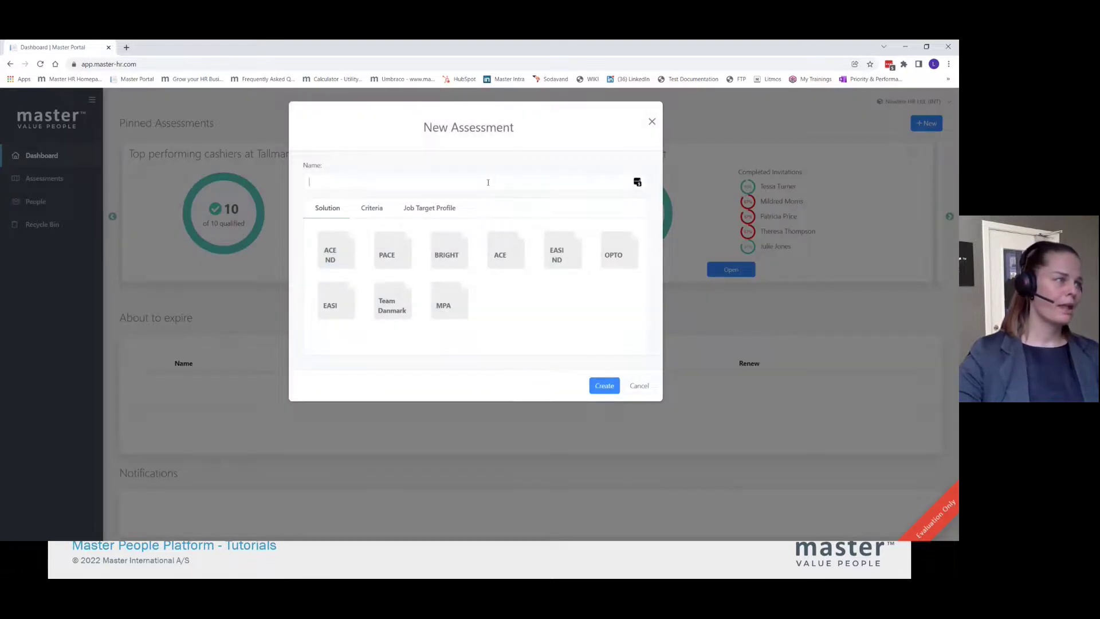
type("Sales Rep")
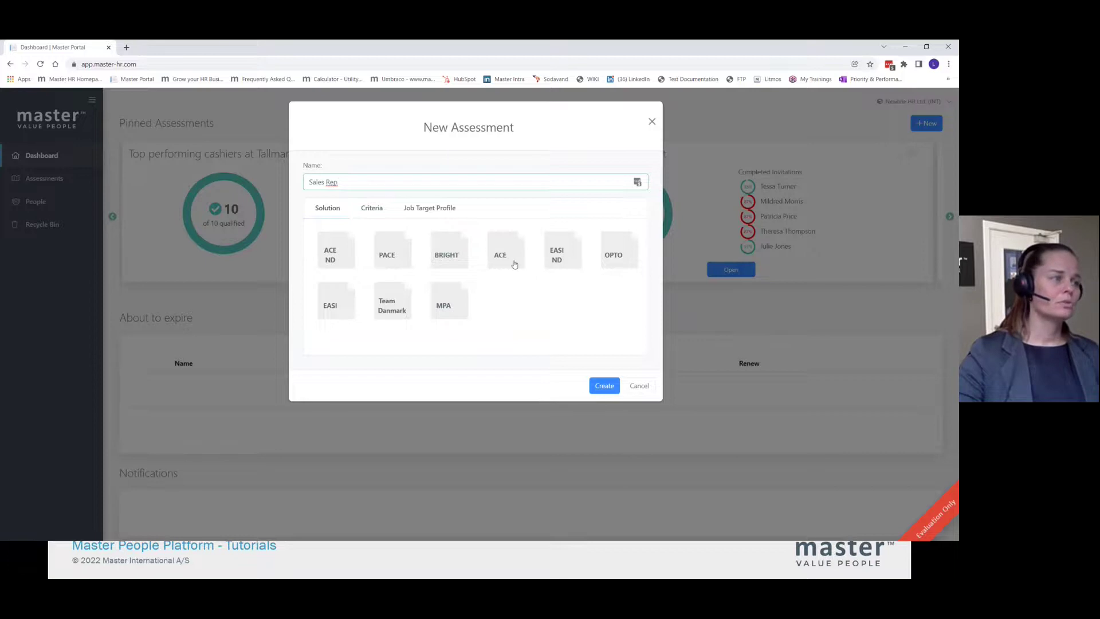
left_click(515, 264)
left_click(615, 258)
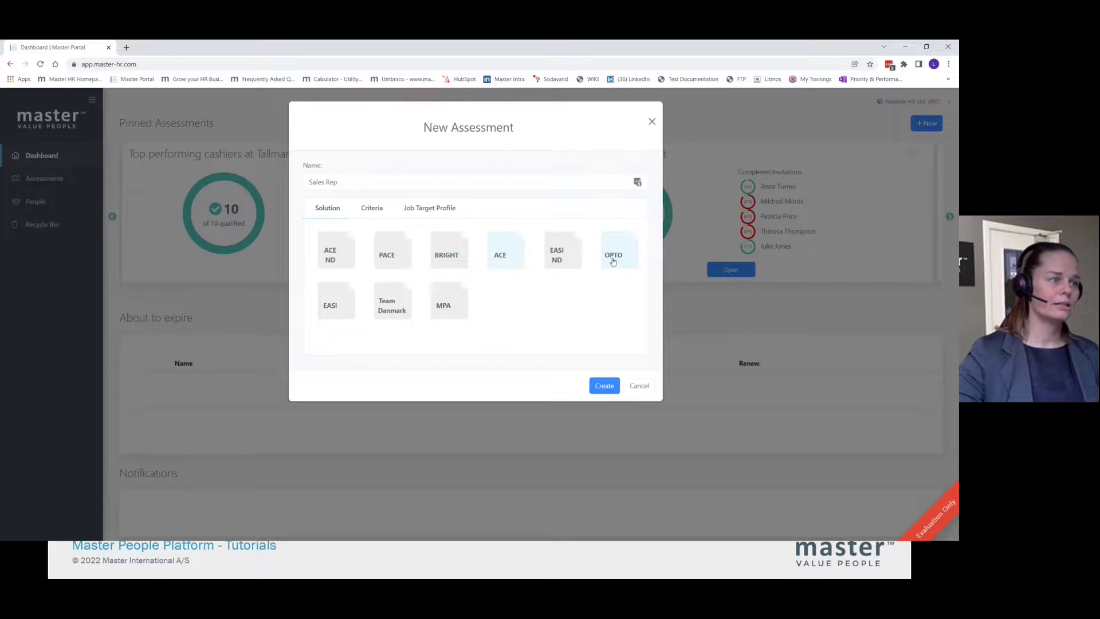
left_click(604, 385)
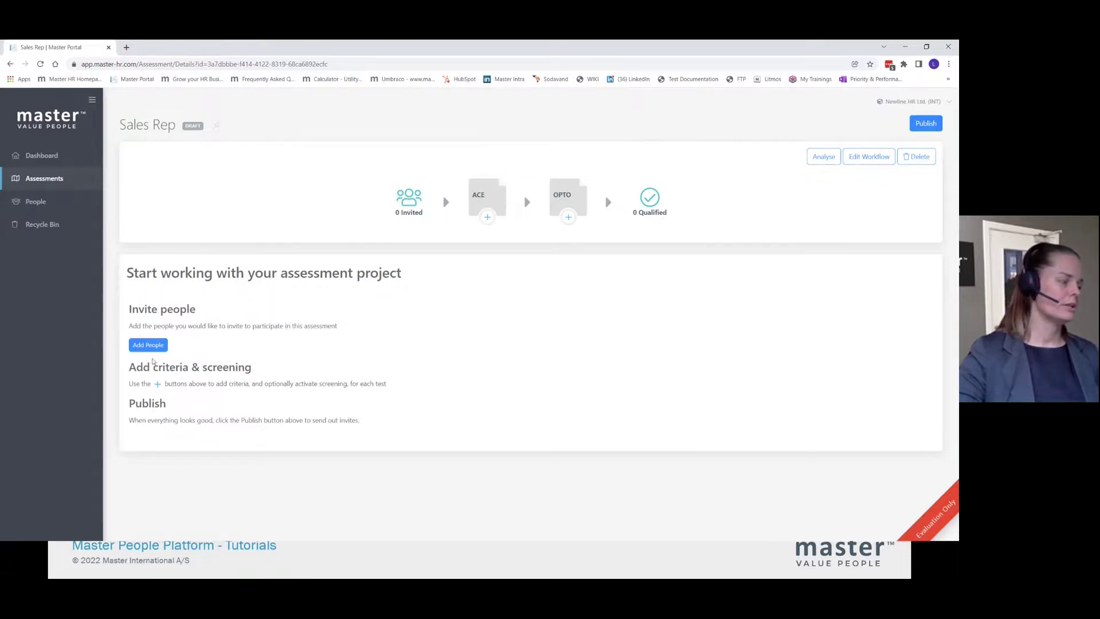
Open the Add Person form from the Sales Rep assessment's Invite people section.
left_click(148, 345)
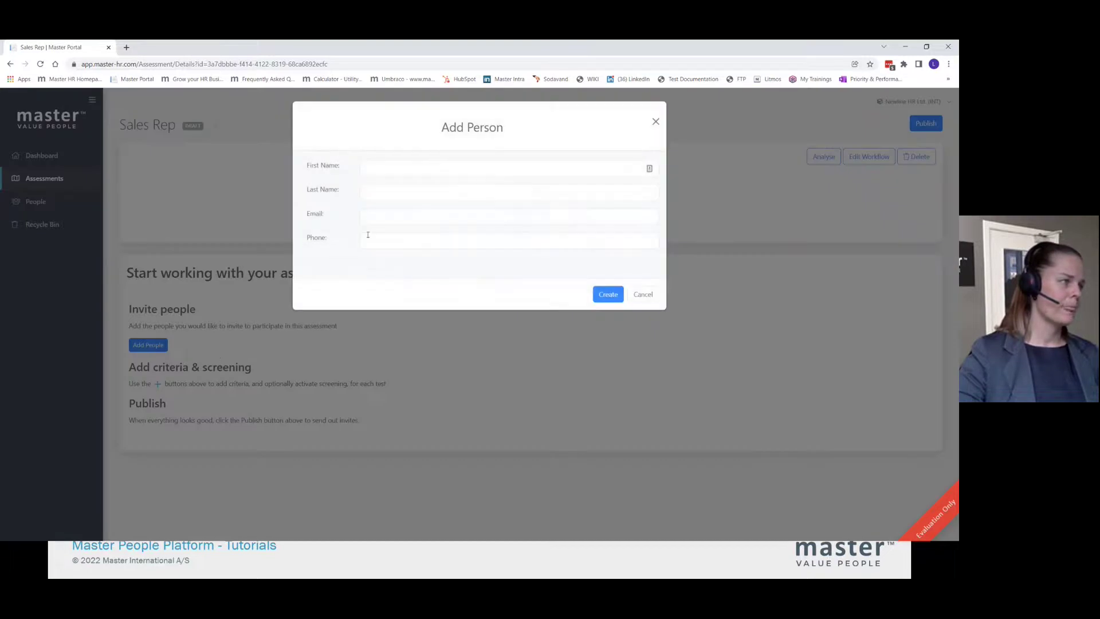
left_click(383, 168)
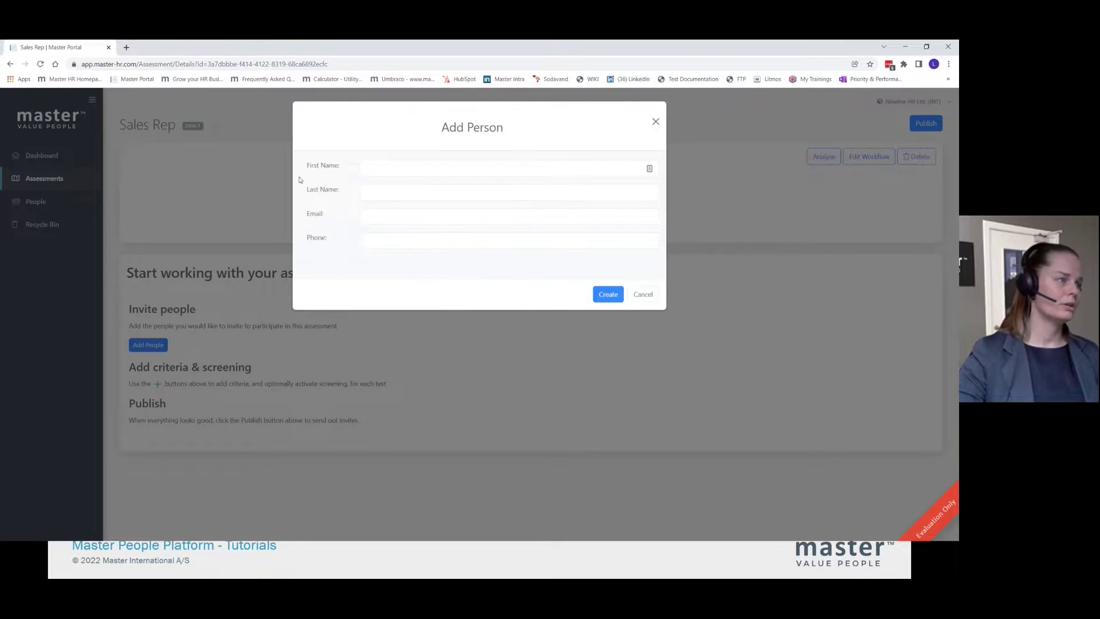
left_click(374, 170)
key("Tab")
key("Tab")
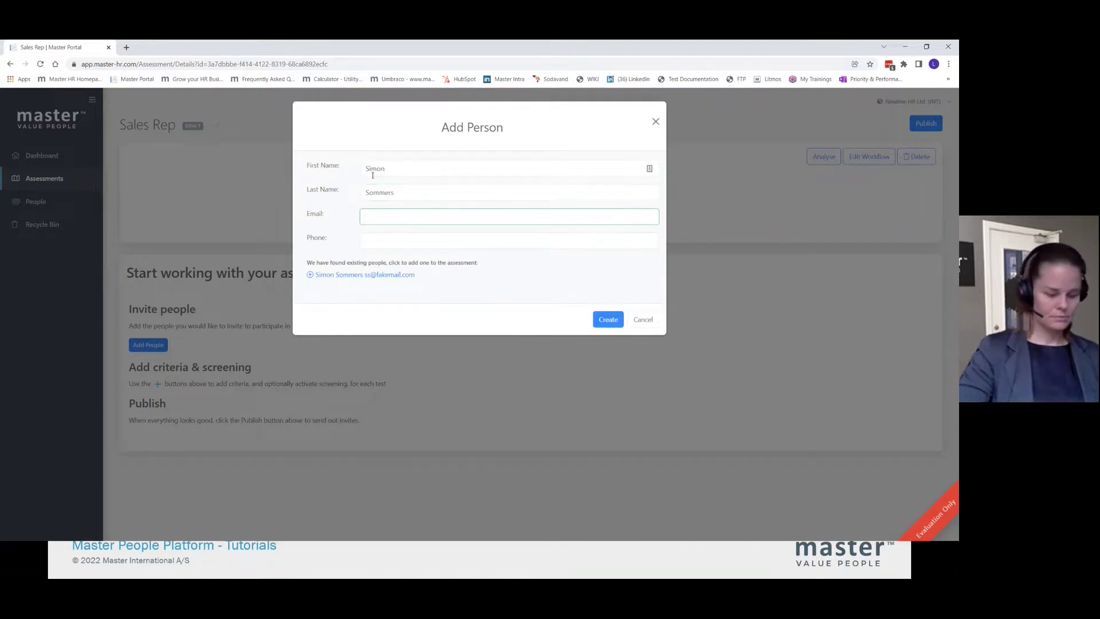
type("s@fakemail.com")
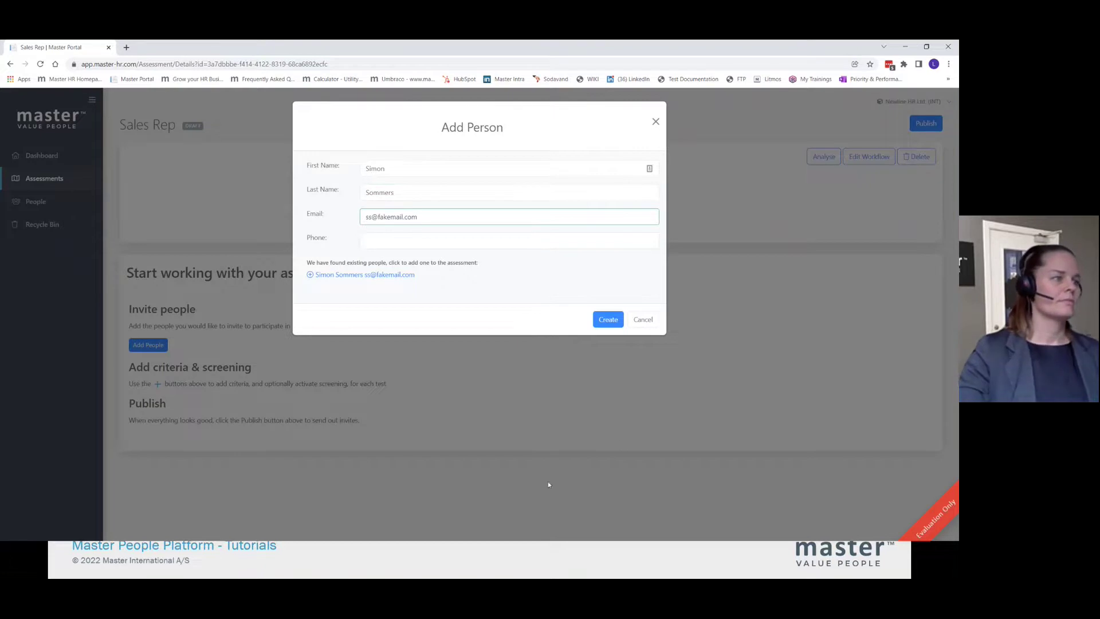
left_click(609, 323)
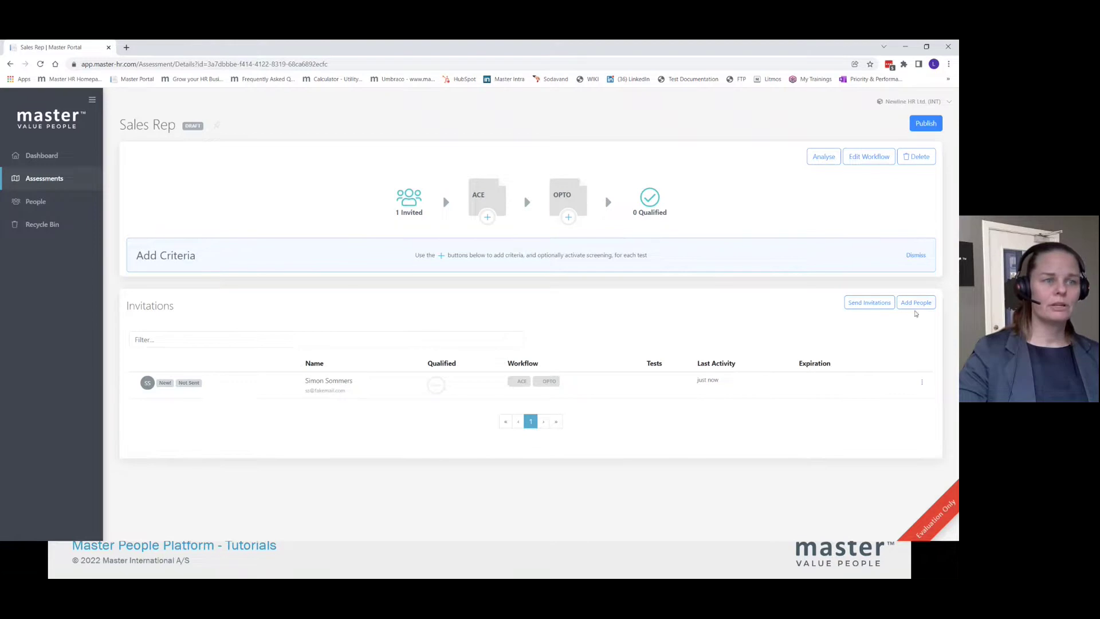
left_click(912, 308)
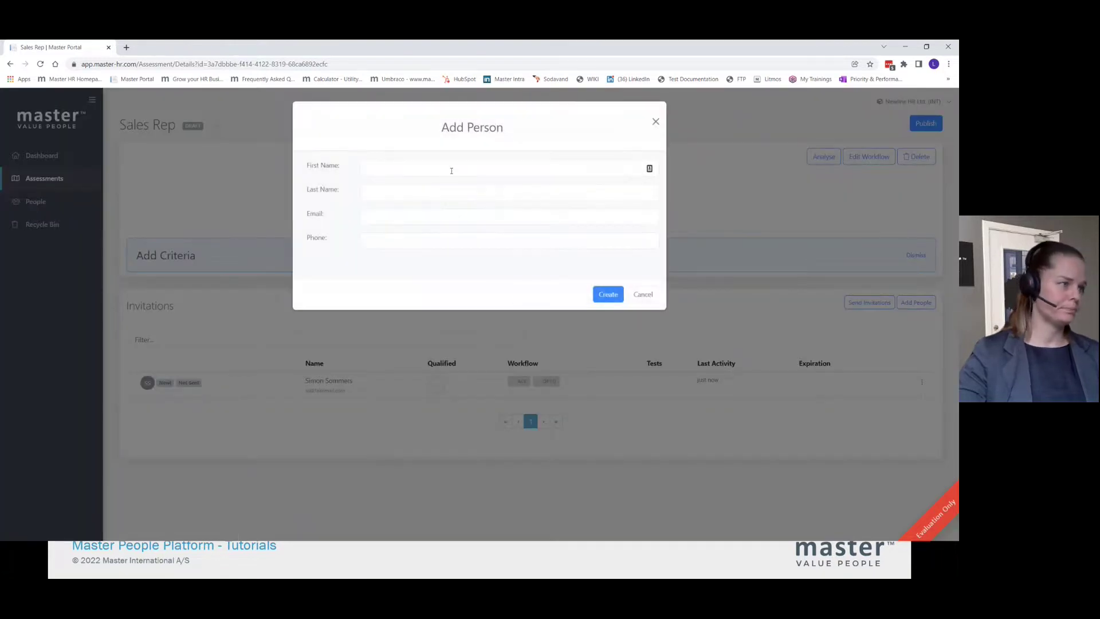
left_click(451, 167)
key("Tab")
key("Tab")
type("fl@fakemail.com")
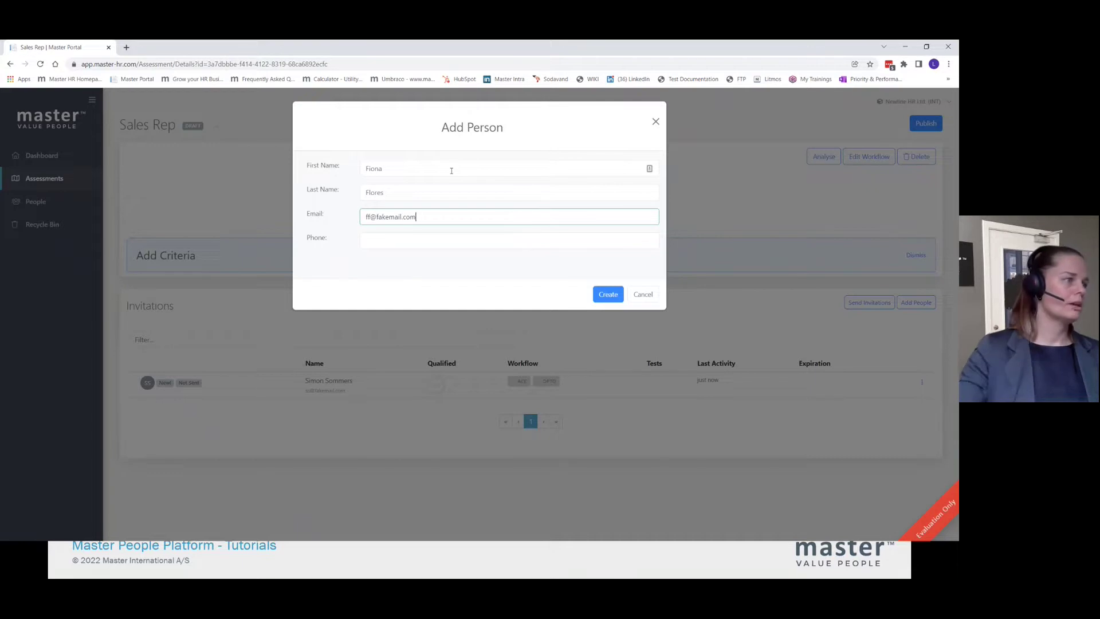
left_click(607, 295)
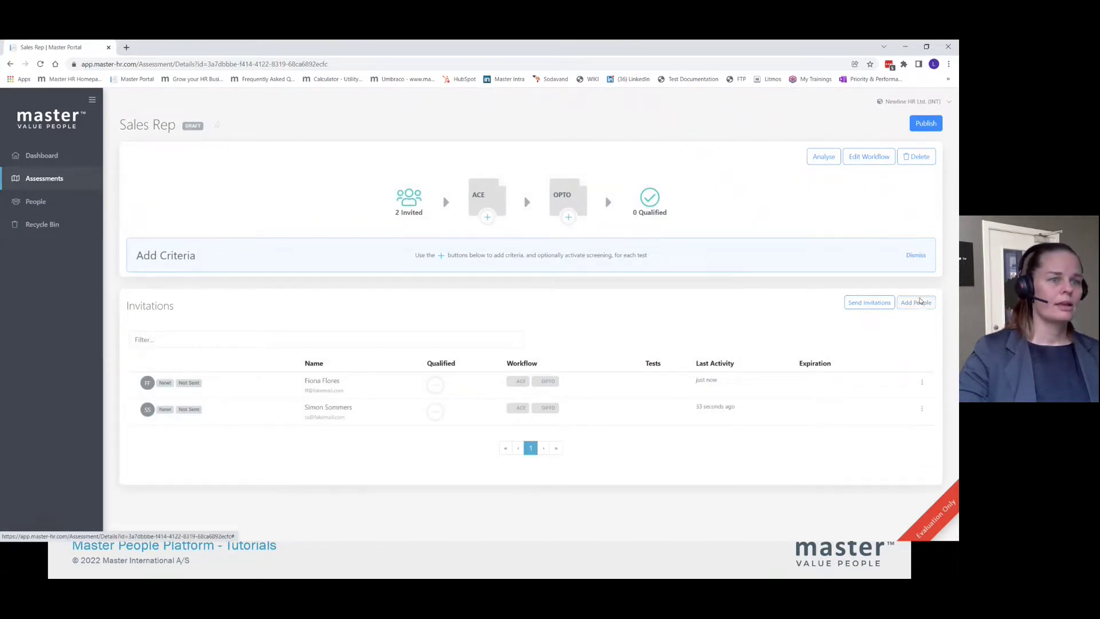
Add the existing person found by searching 'Batt' as the third candidate.
left_click(920, 302)
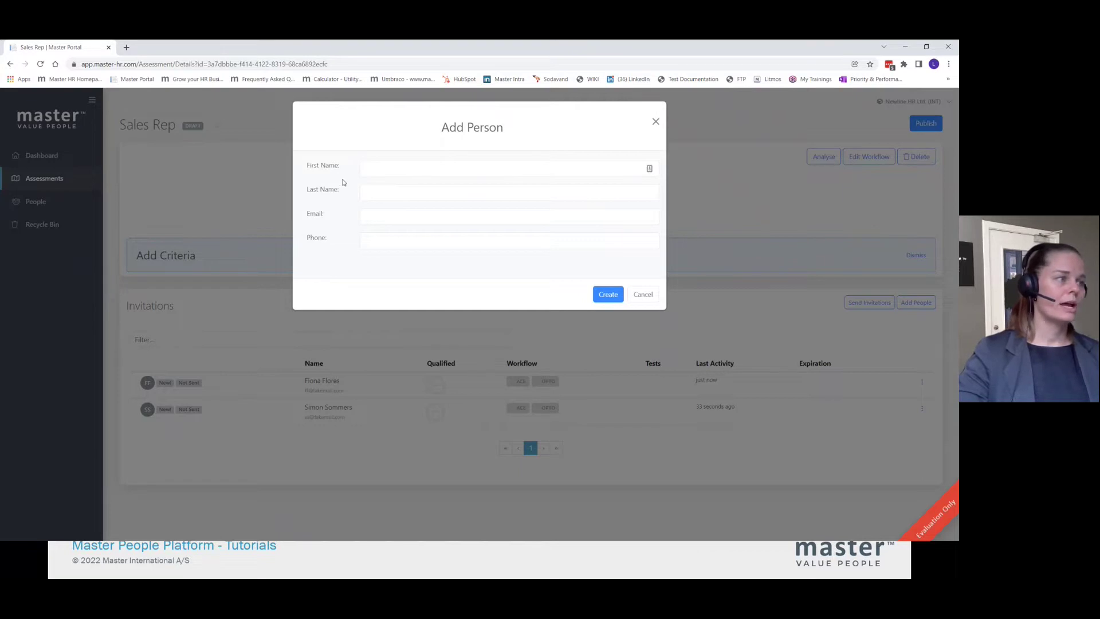
left_click(369, 168)
type("Ba")
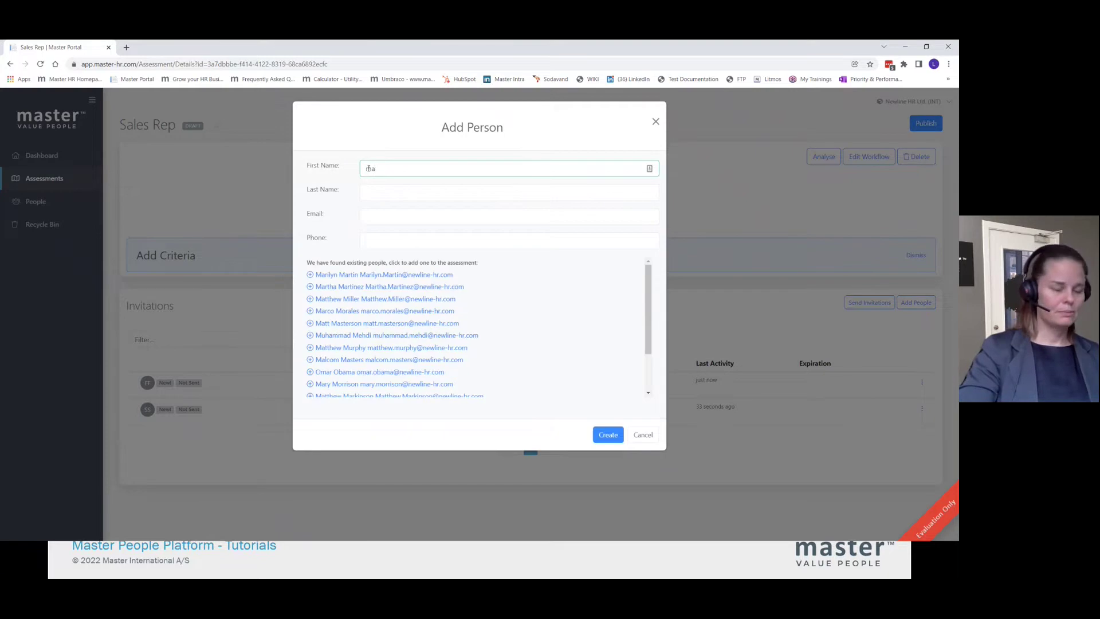
type("tt")
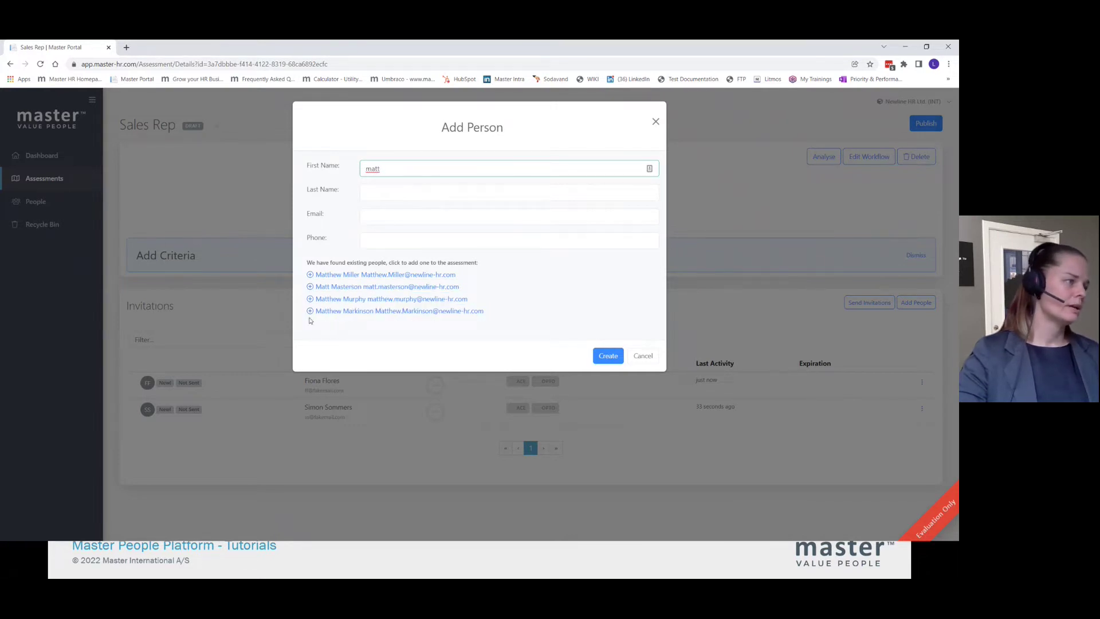
left_click(323, 289)
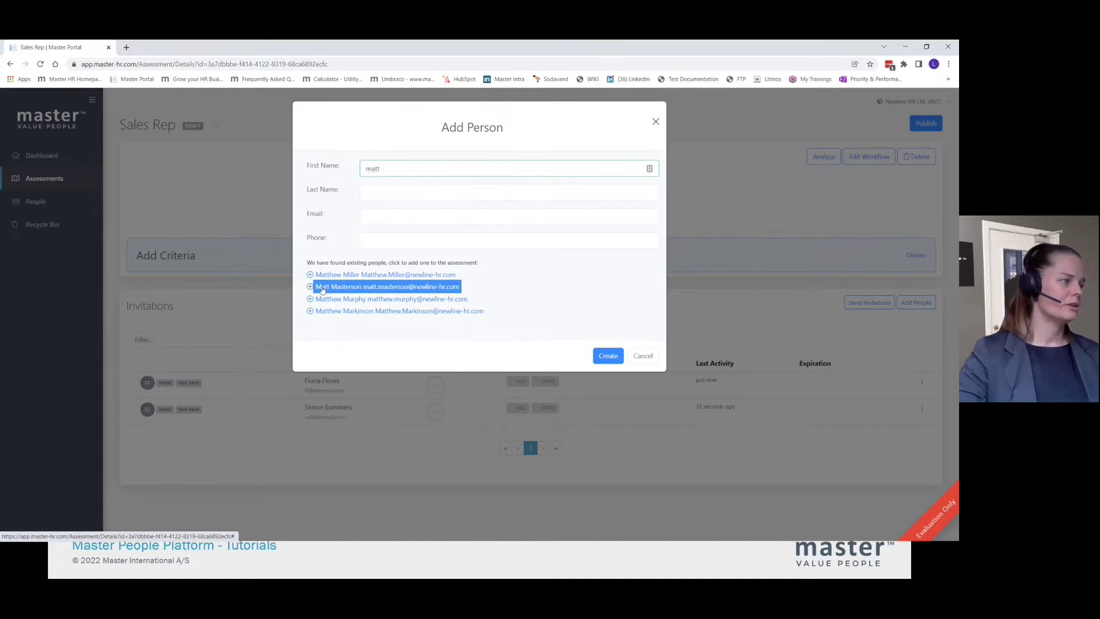
left_click(322, 289)
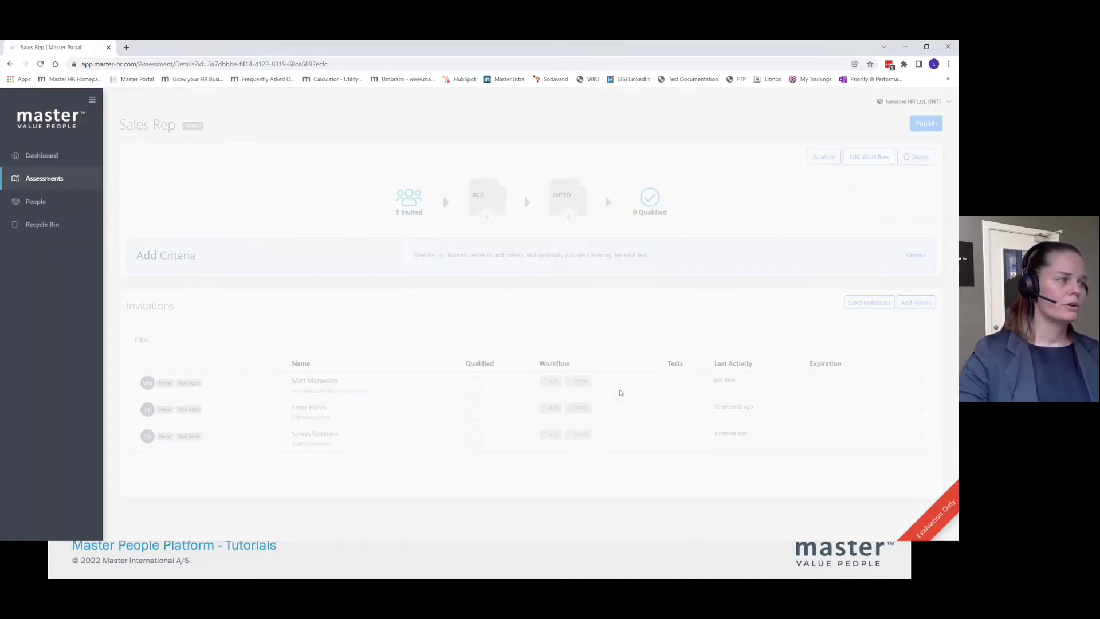